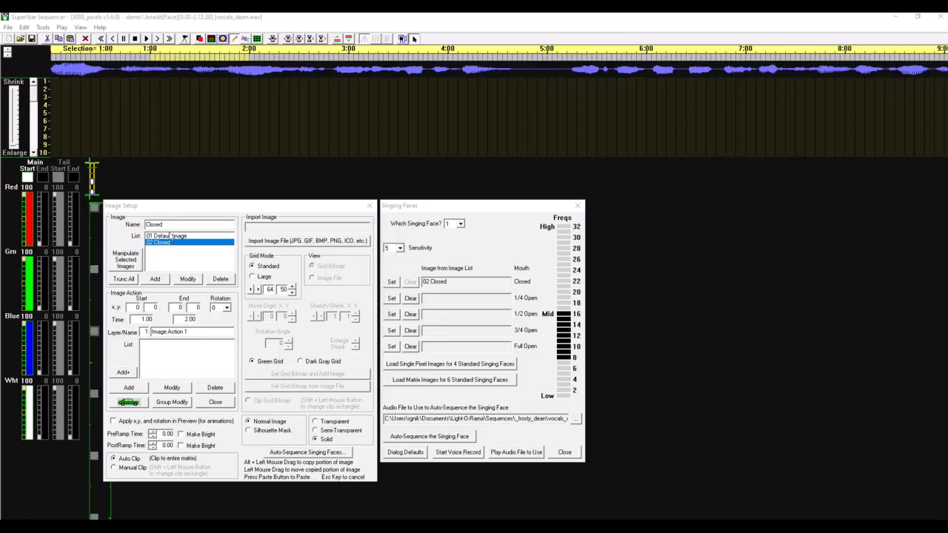
Step: Add an image named 1/4, set its pixels to the bottom and middle mouth following the template picture, and save the modification
drag(184, 225, 147, 226)
text(1/4)
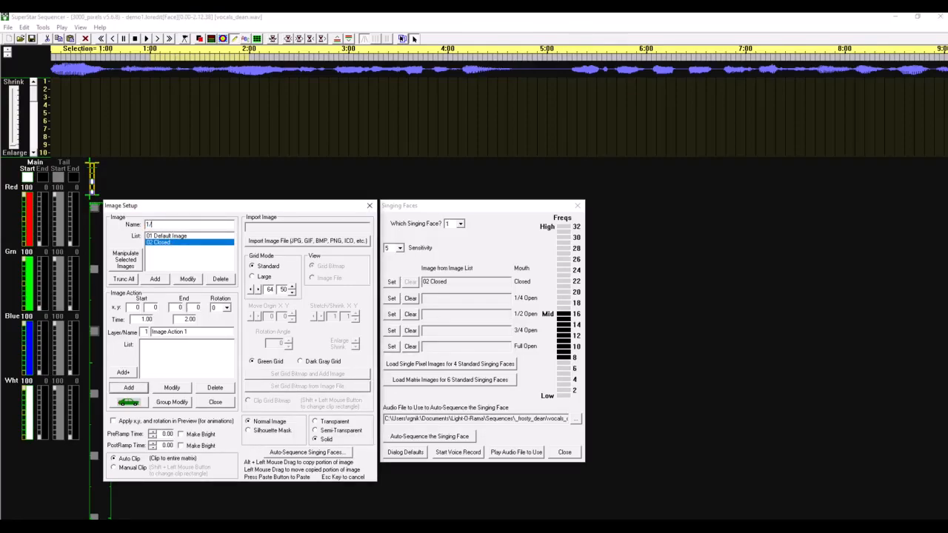
click(160, 279)
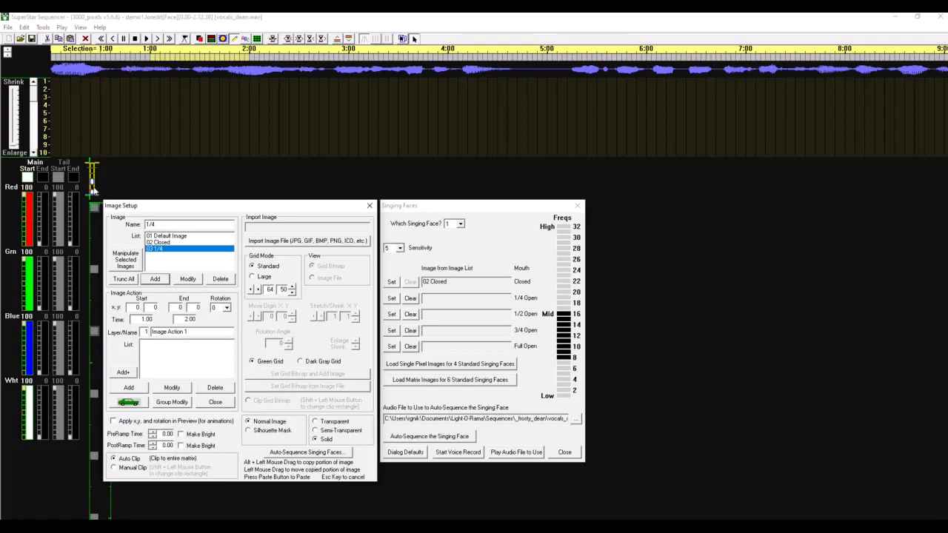
key(alt+Tab)
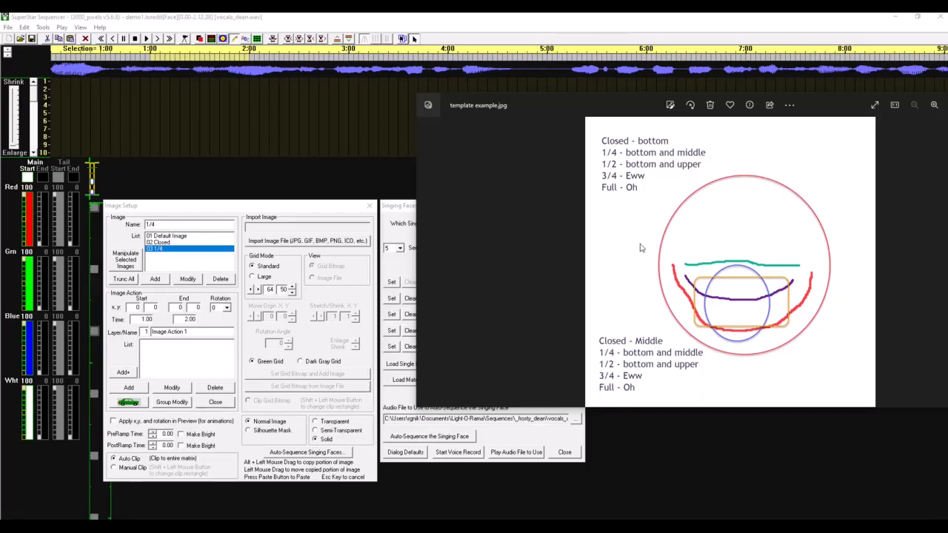
drag(577, 105, 946, 111)
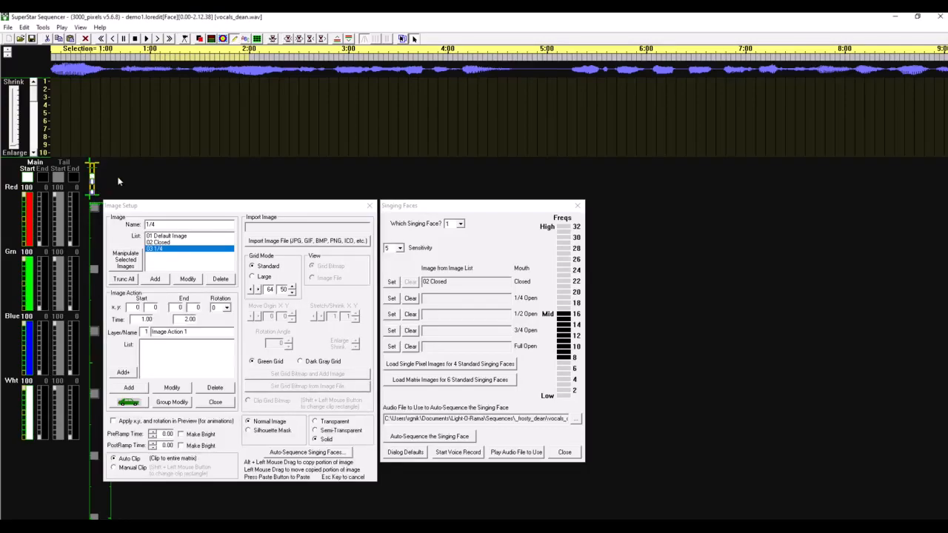
click(185, 280)
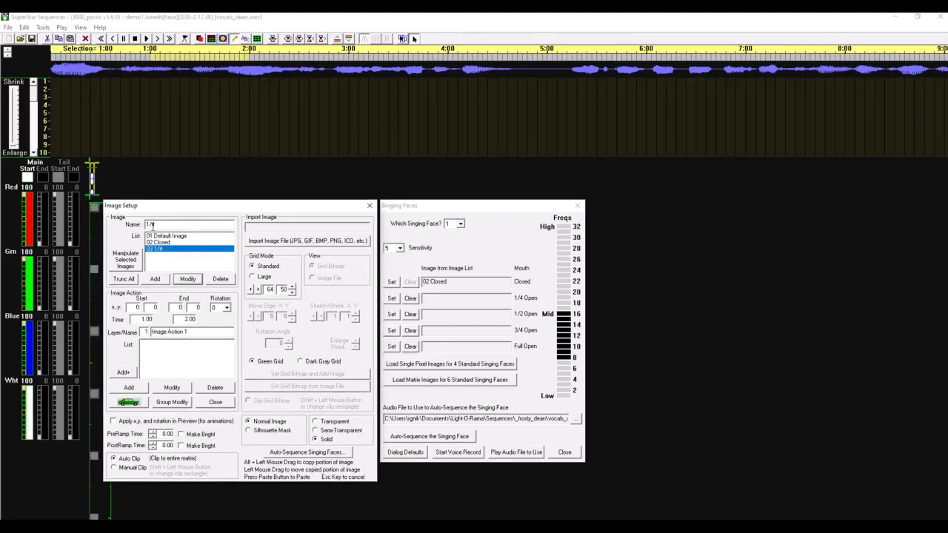
click(164, 243)
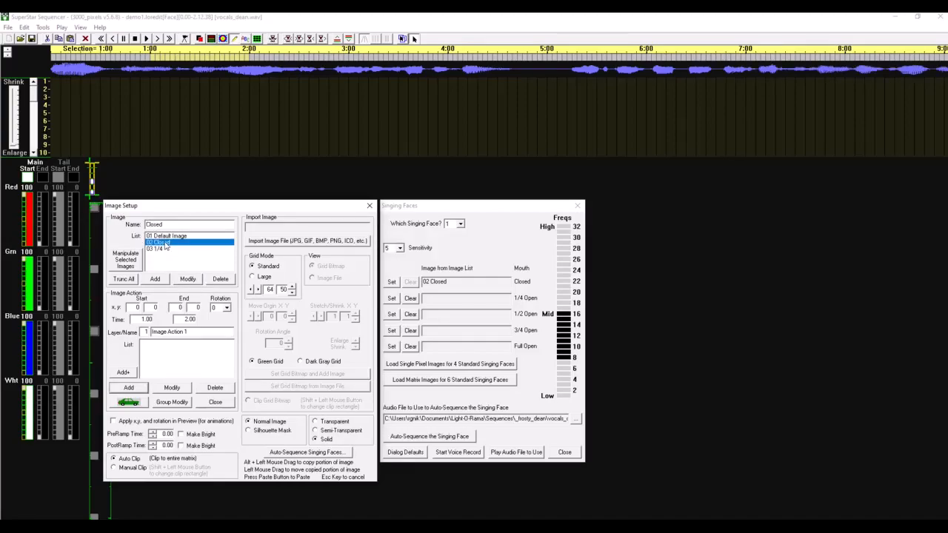
click(171, 249)
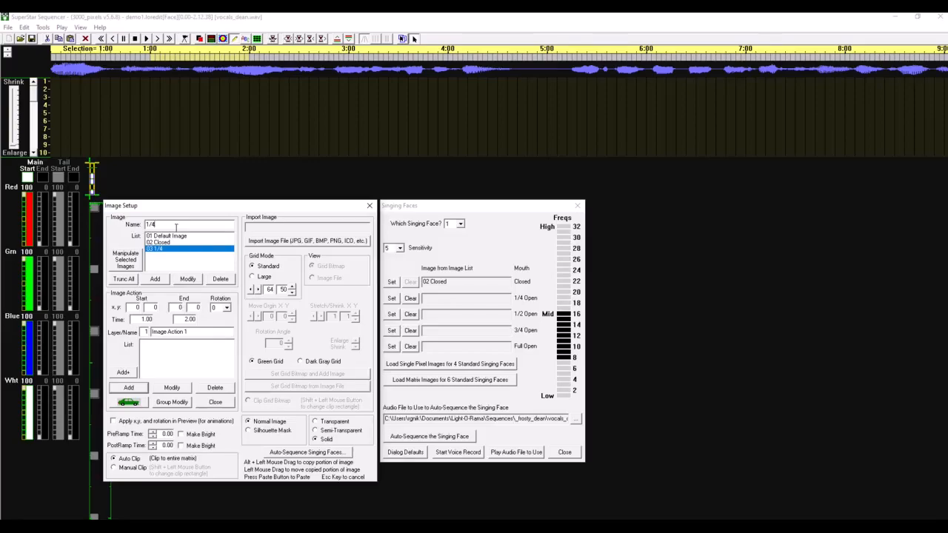
Step: Add an image named 1/2, set its pixels to the bottom and upper mouth following the template picture, and save the modification
click(159, 280)
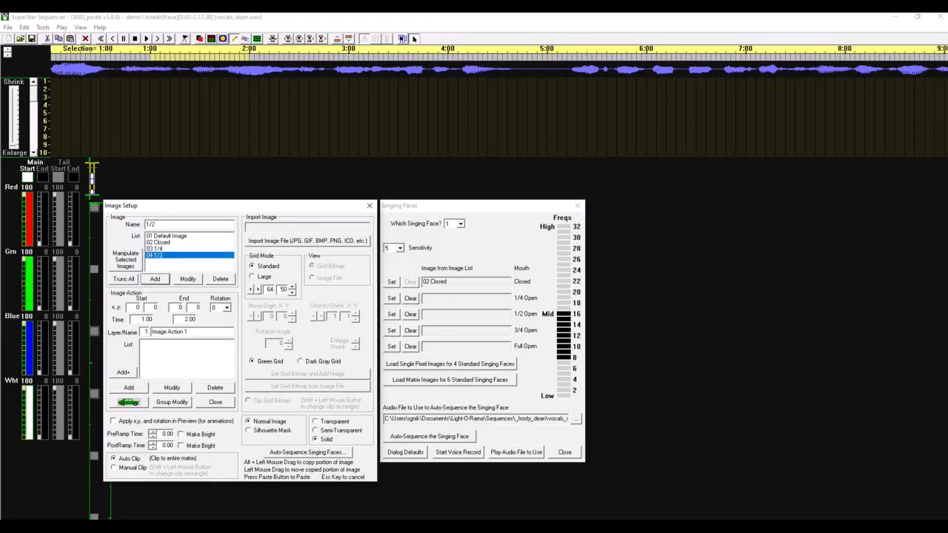
drag(947, 120, 804, 81)
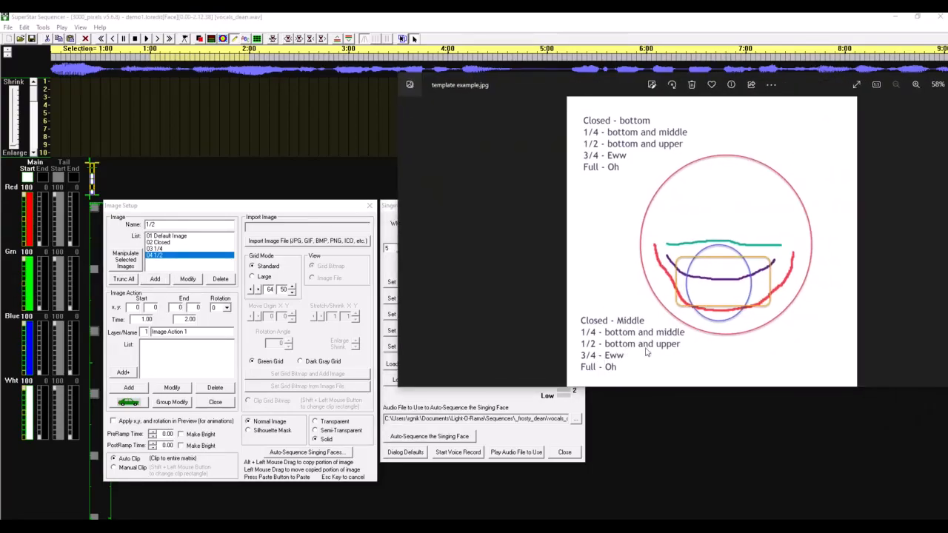
drag(463, 86, 947, 111)
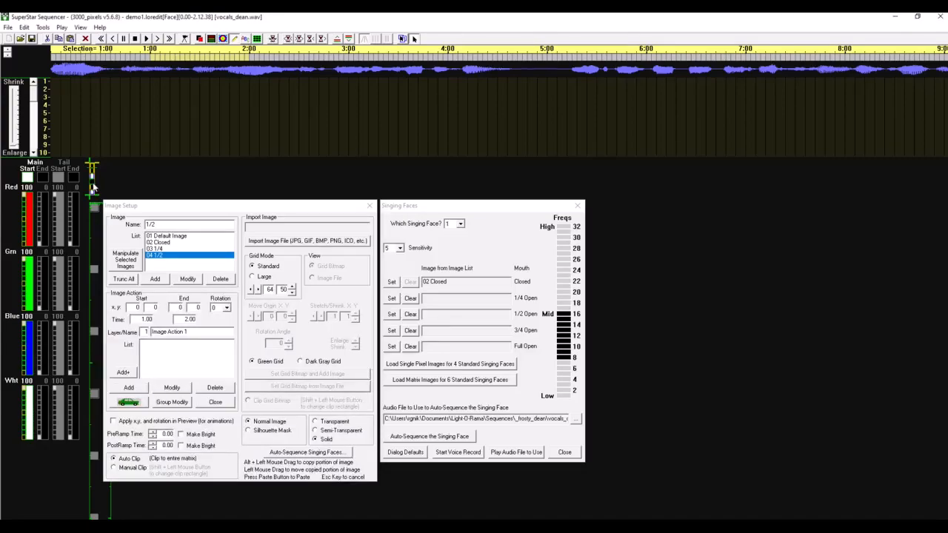
click(189, 280)
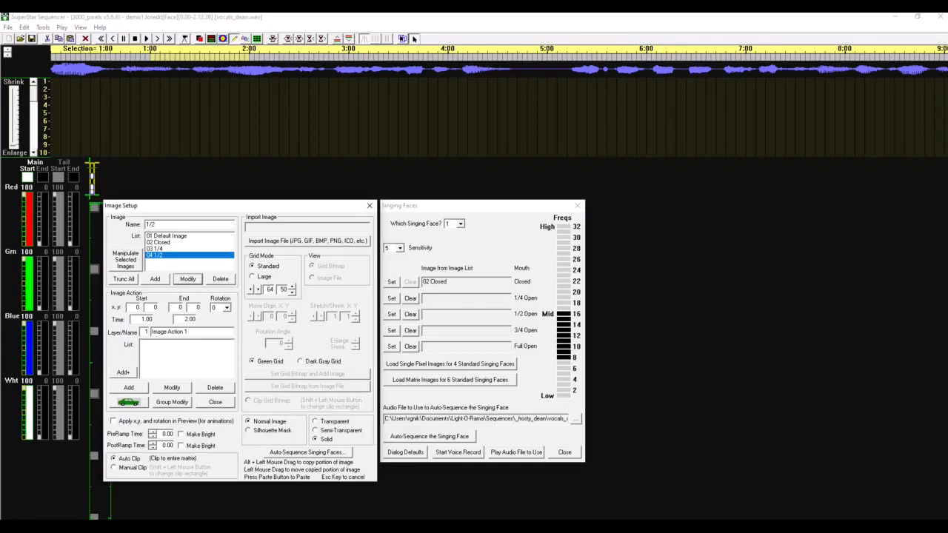
Step: Add an image named 3/4, set its pixels to the Eww mouth from the template picture, and save the modification
drag(947, 101, 638, 102)
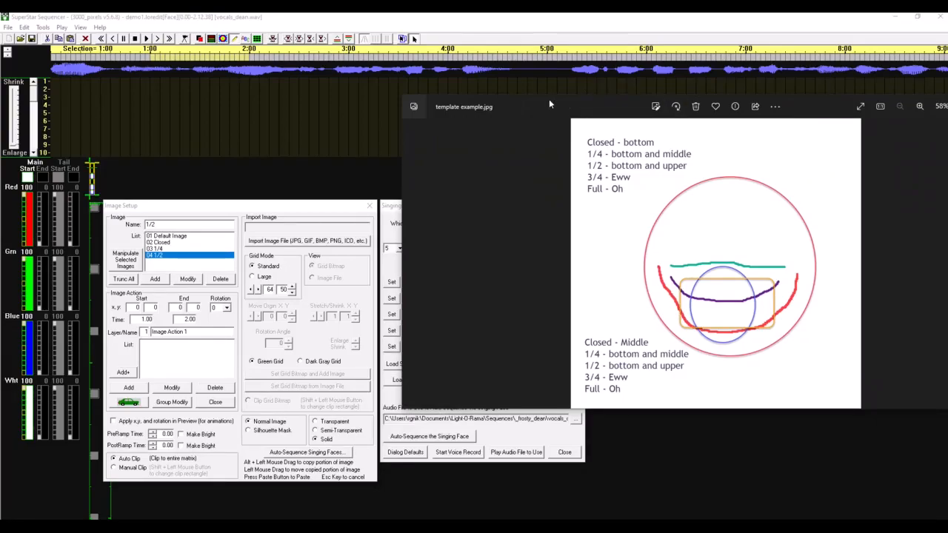
drag(530, 100, 947, 101)
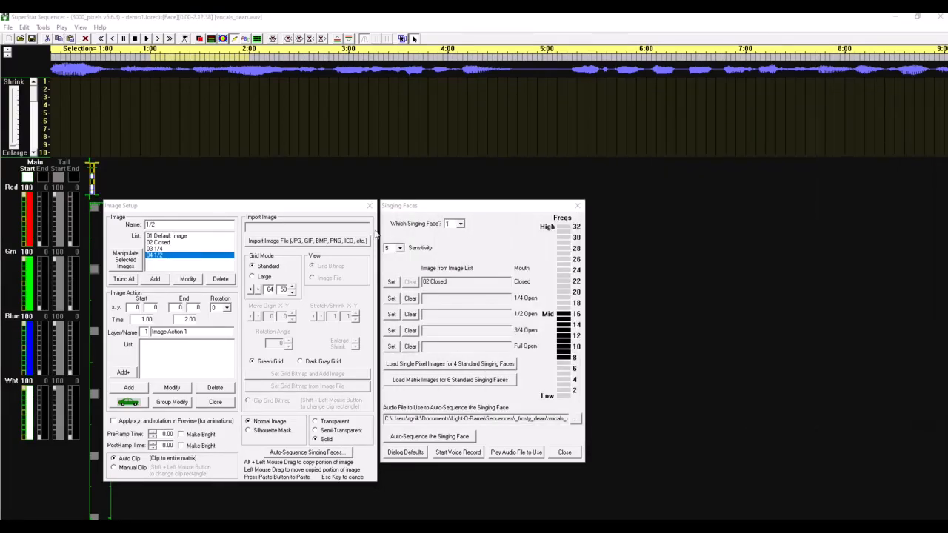
click(157, 225)
double_click(157, 224)
text(3/4)
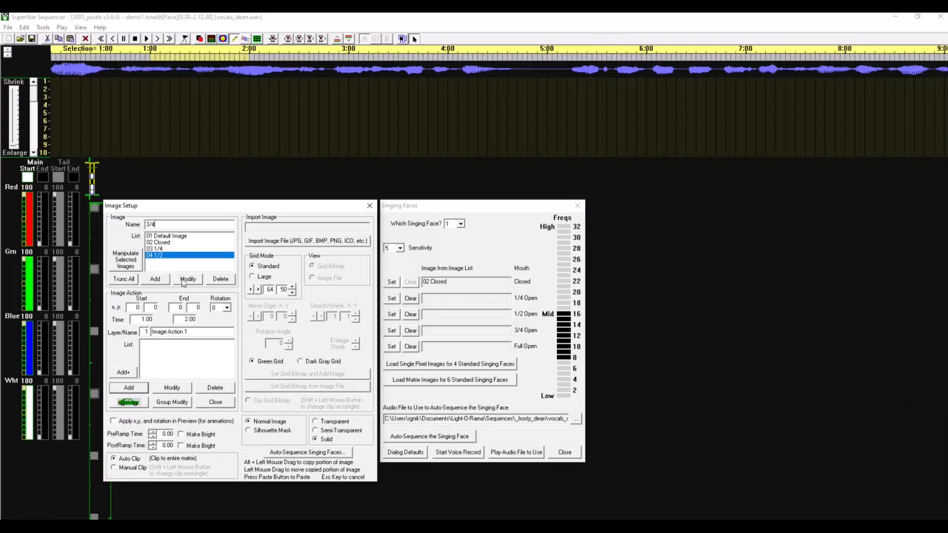
click(155, 279)
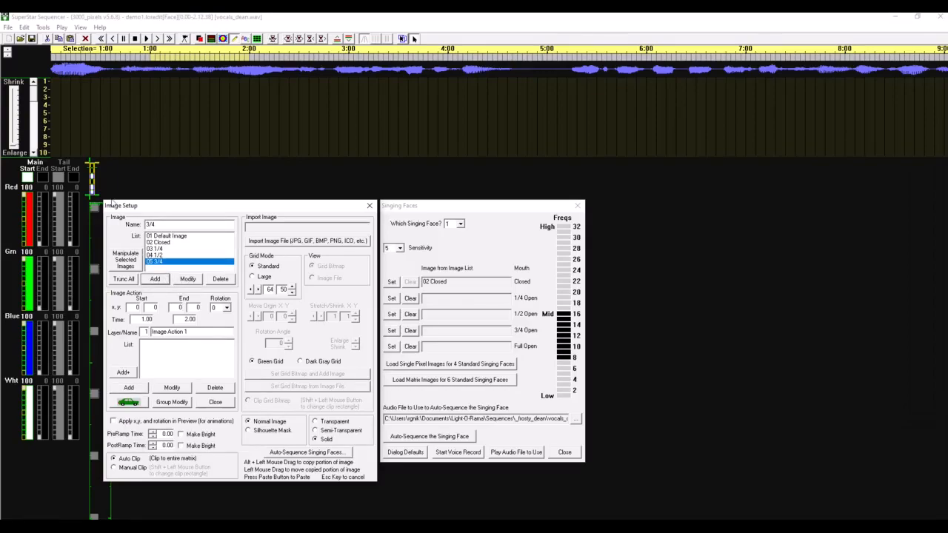
click(92, 188)
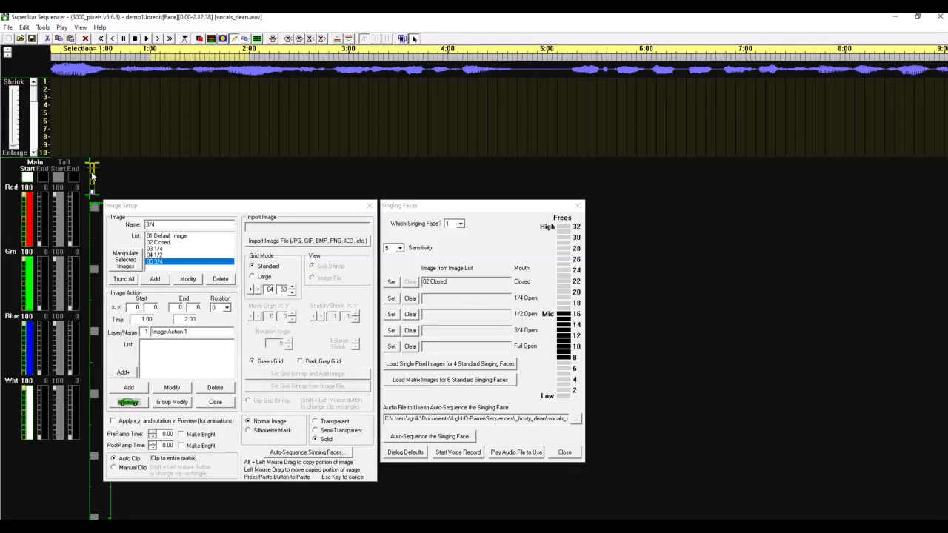
click(184, 280)
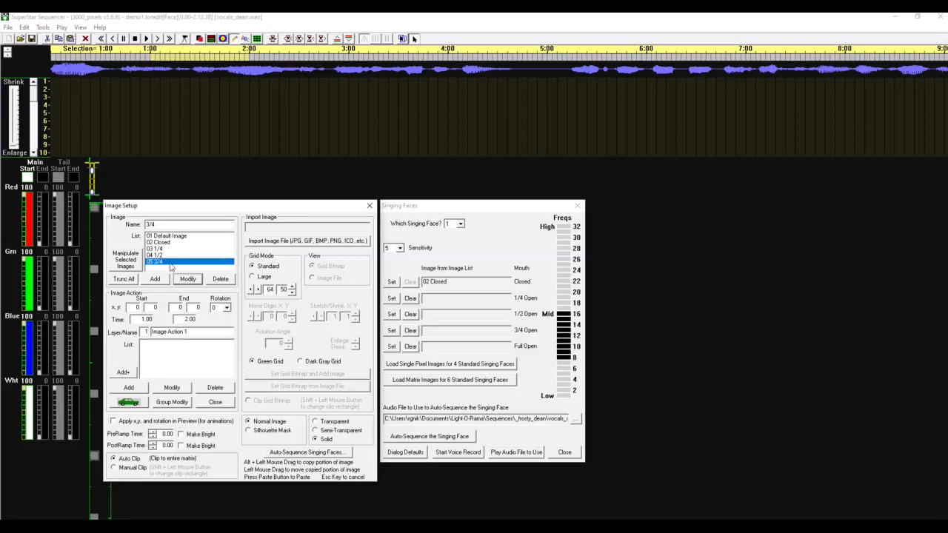
Step: Add an image named Full, set its pixels to the Oh mouth, and save the modification
drag(158, 225, 146, 226)
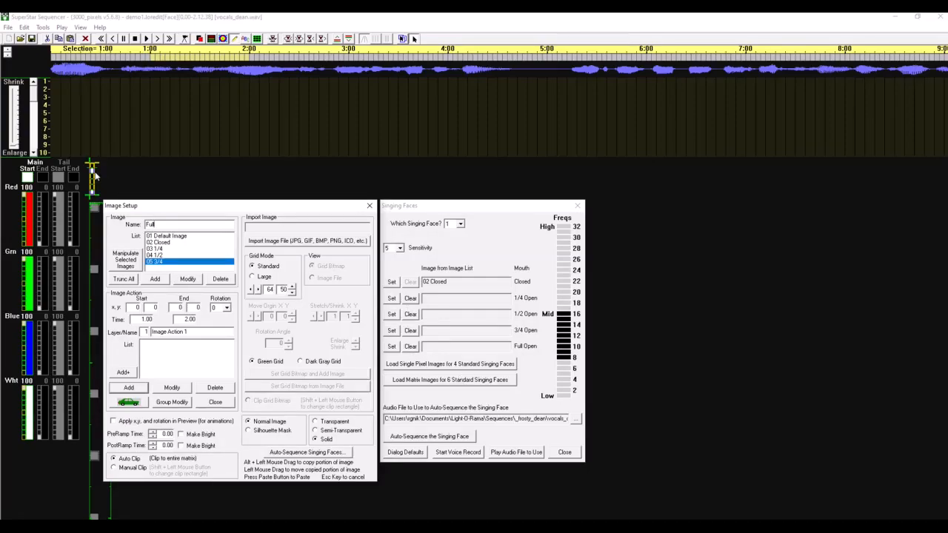
click(155, 281)
click(93, 172)
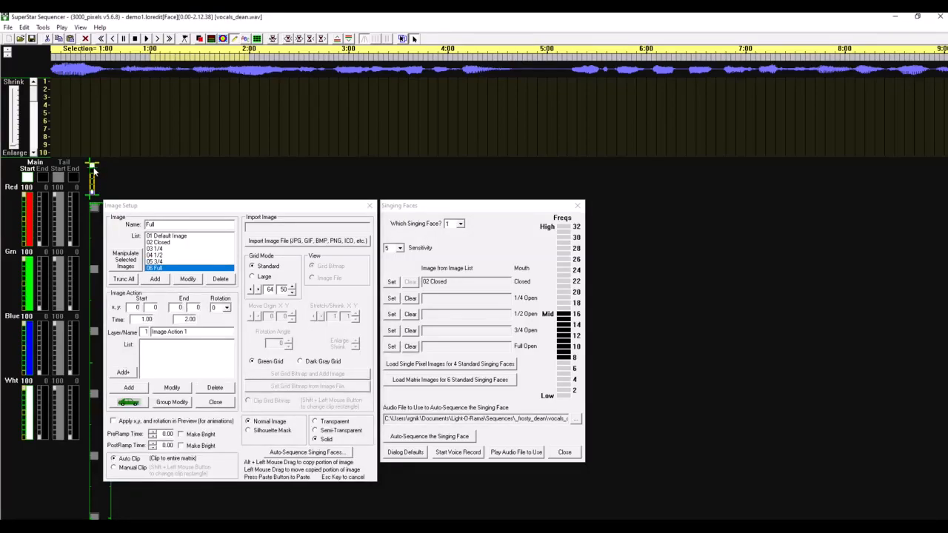
click(188, 279)
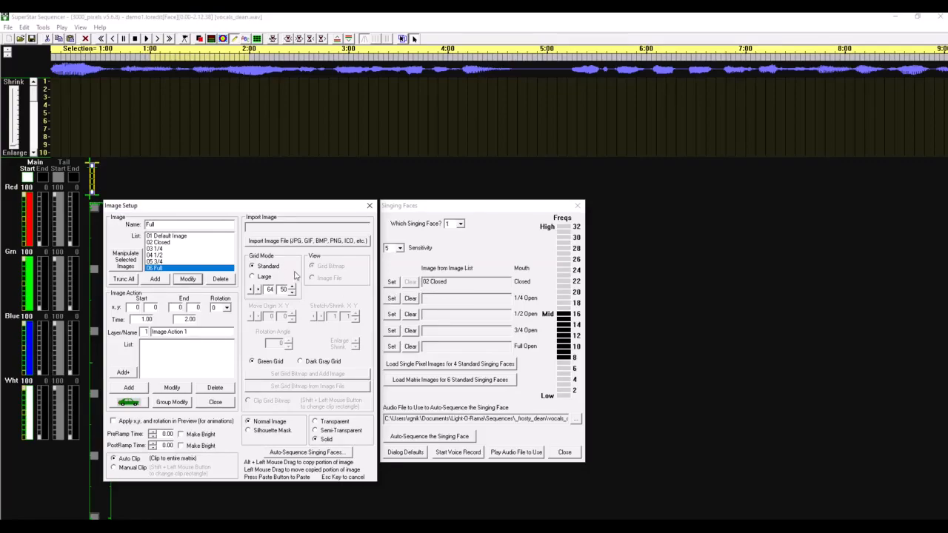
Step: Assign images 03 1/4, 04 1/2, 05 3/4 and 06 Full to their matching mouth openings and auto-sequence the singing face
click(163, 249)
click(392, 299)
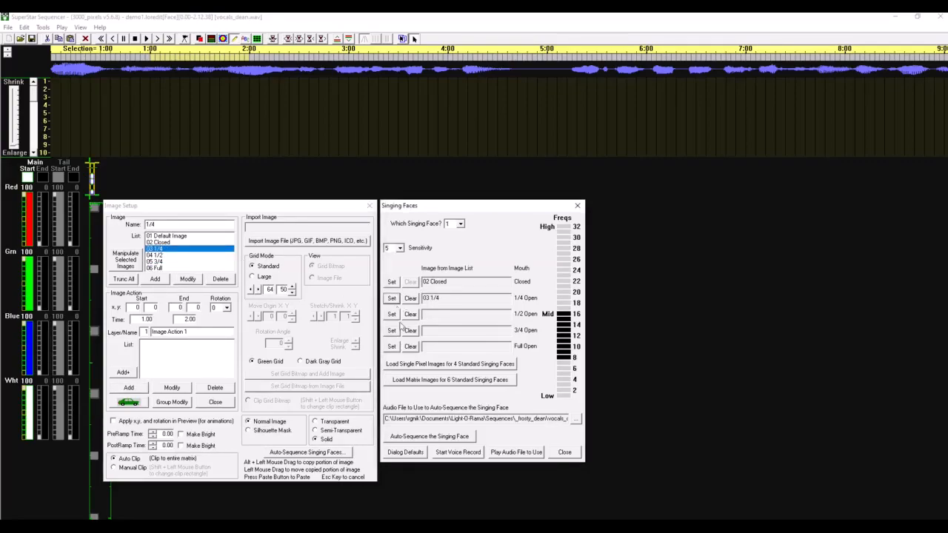
click(157, 255)
click(392, 314)
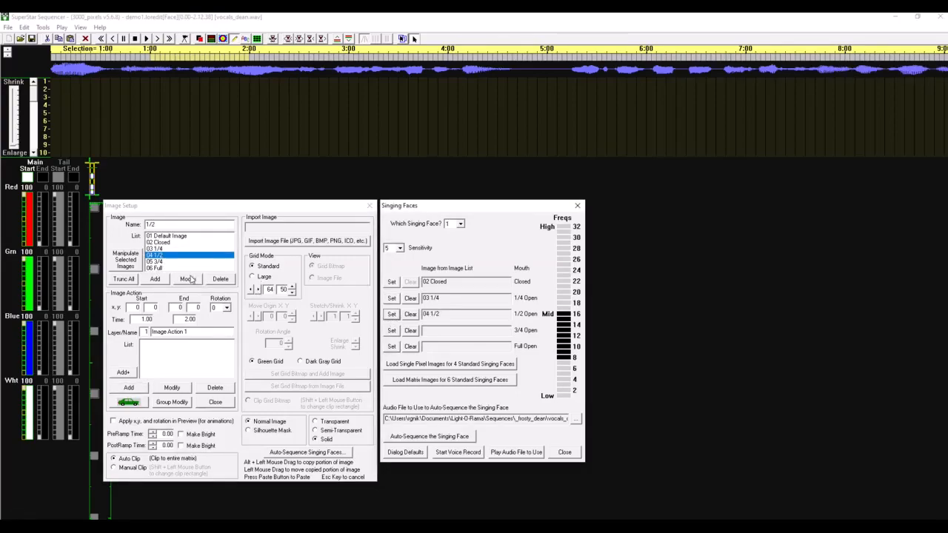
click(157, 261)
click(391, 332)
click(152, 271)
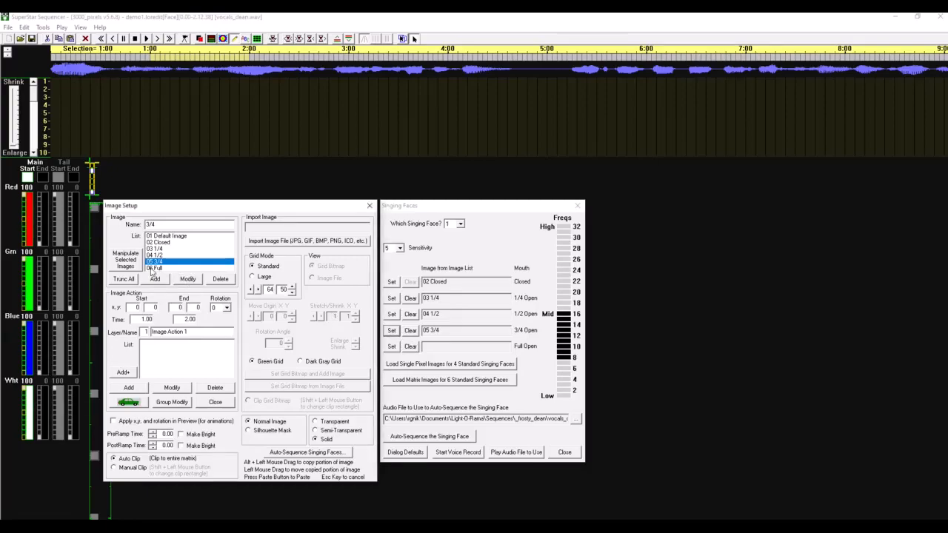
click(153, 268)
click(391, 346)
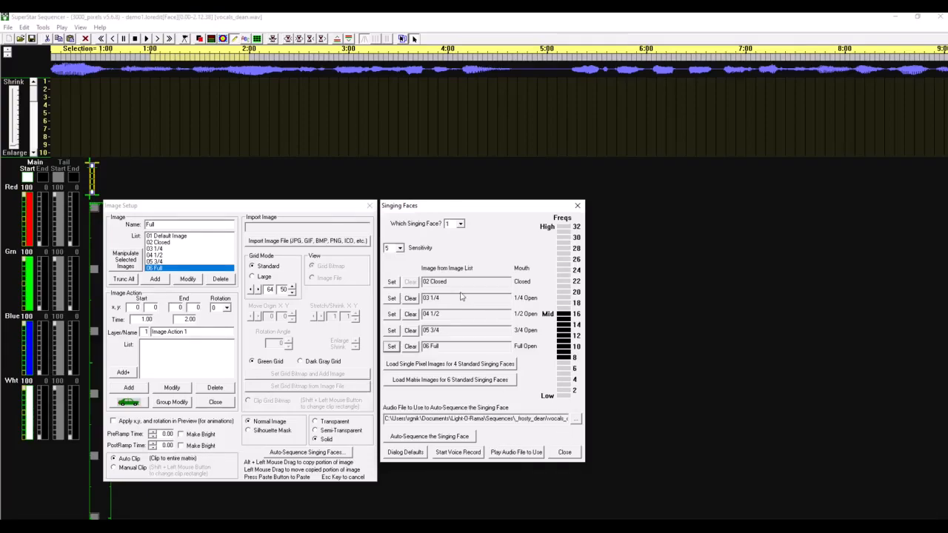
click(434, 441)
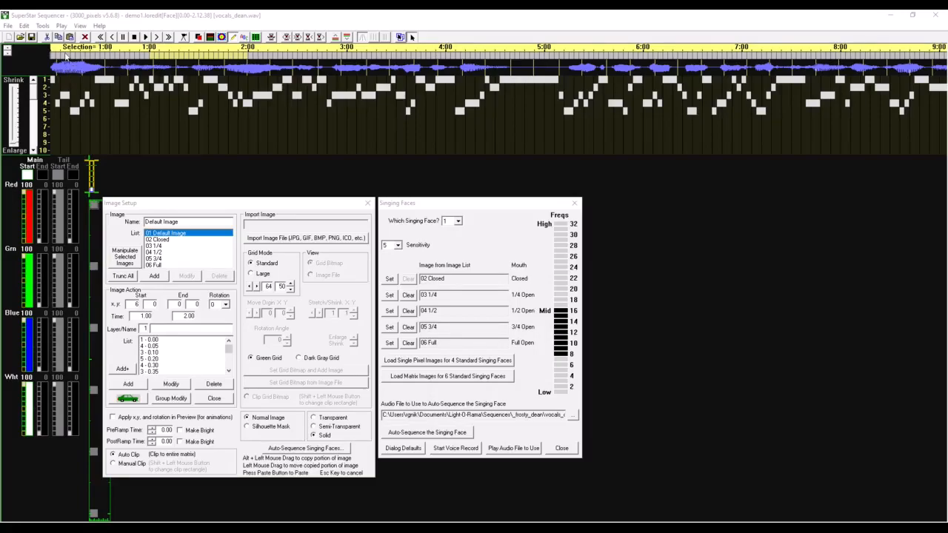
Step: Save the effects file as demo1_template and close SuperStar to return to the S5 Sequencer
click(8, 26)
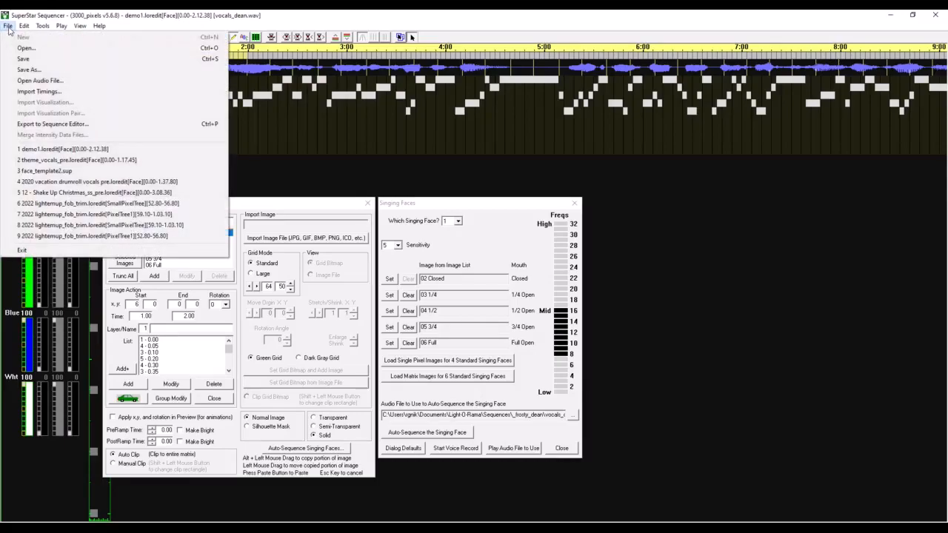
click(35, 63)
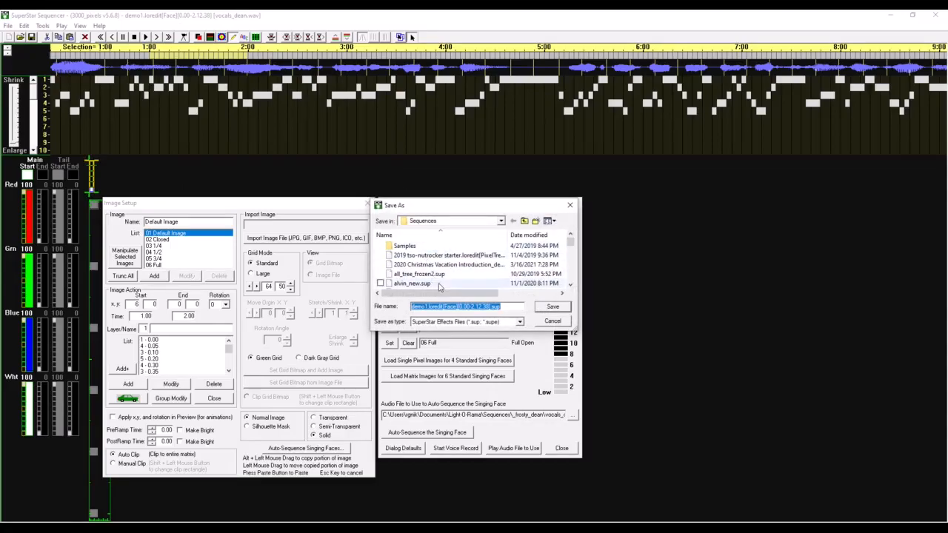
drag(428, 306, 500, 304)
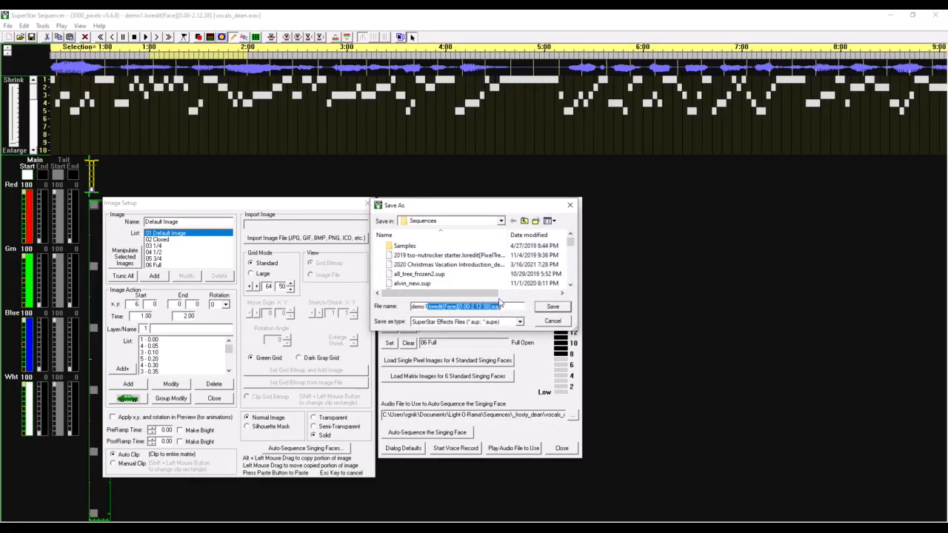
text(_)
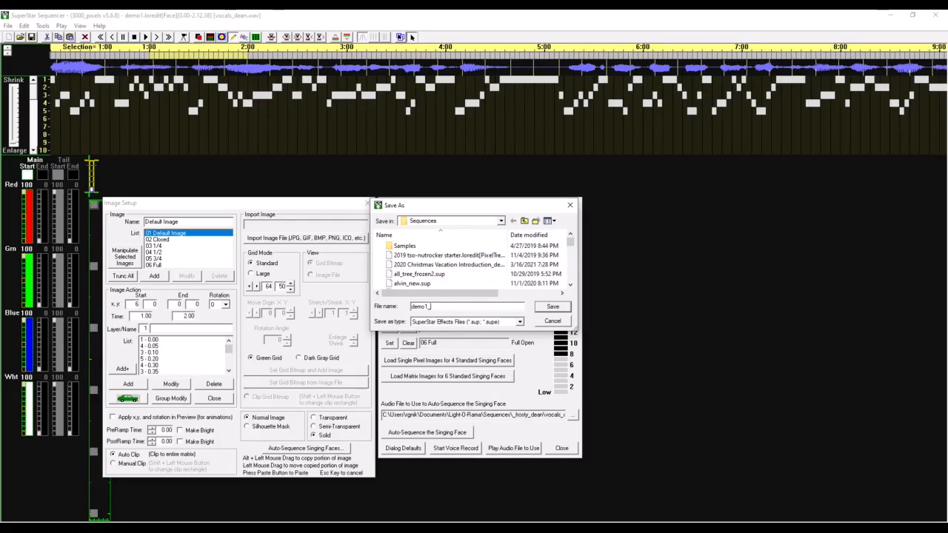
text(template)
key(Return)
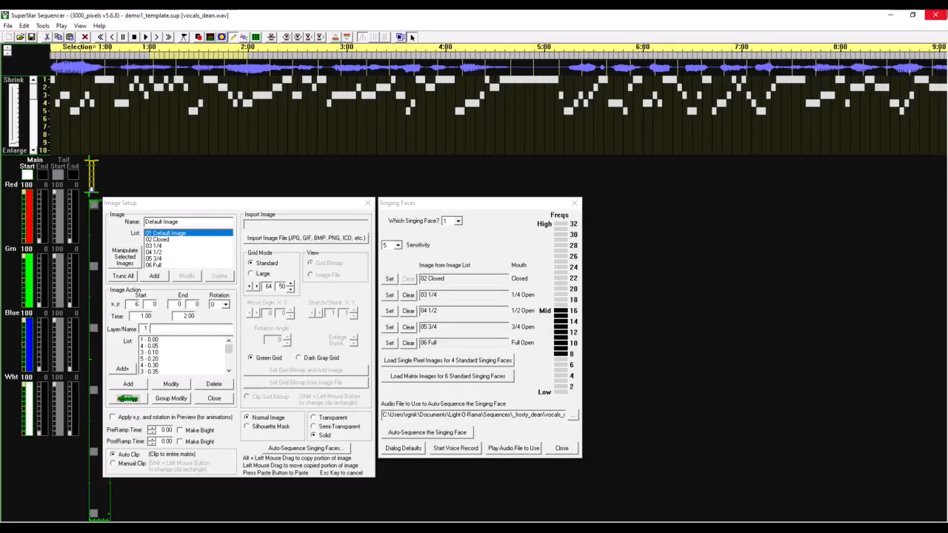
click(934, 18)
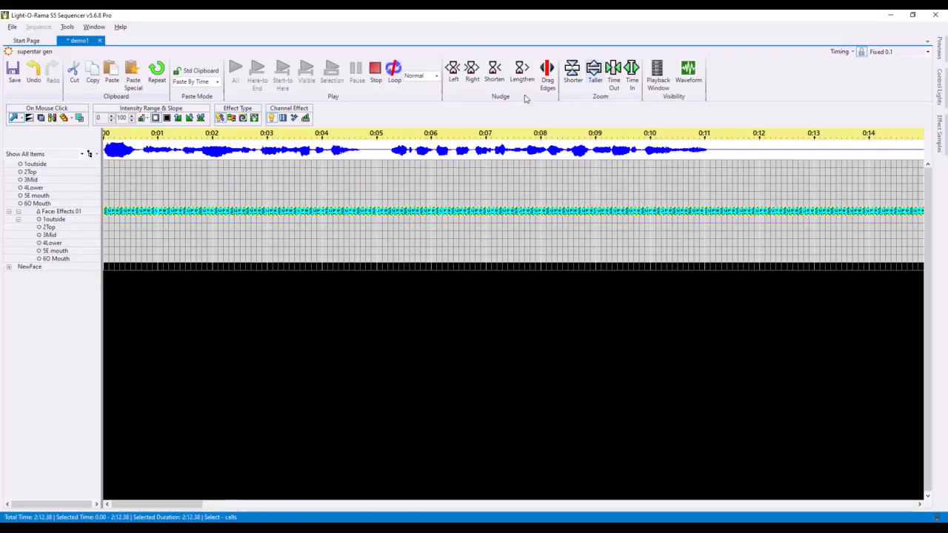
Step: Play the entire demo1 sequence to preview the singing face, and stop playback
key(Down)
key(Down)
key(Down)
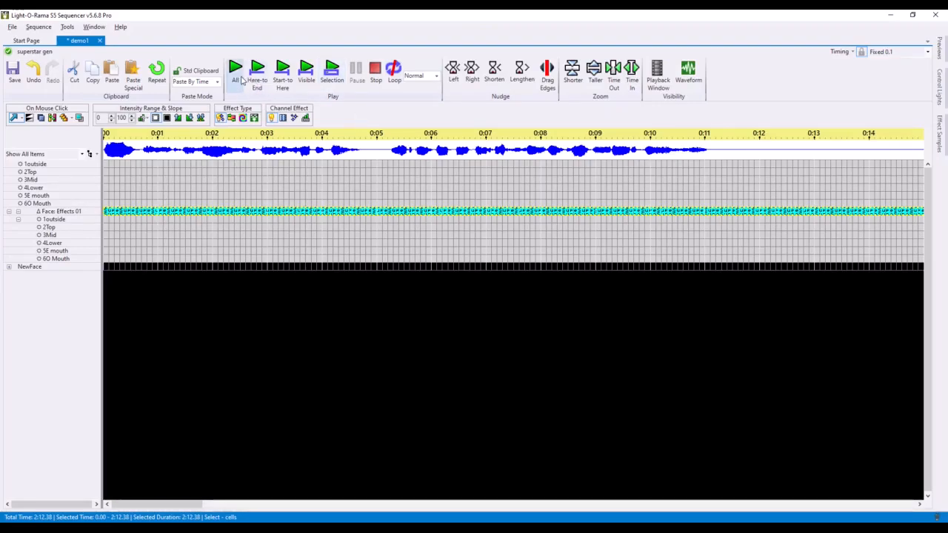
click(248, 77)
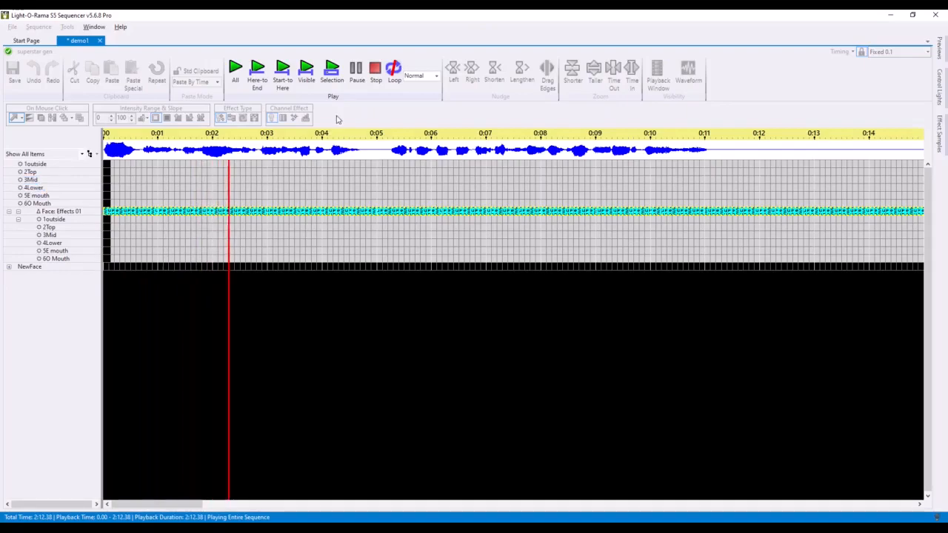
click(375, 72)
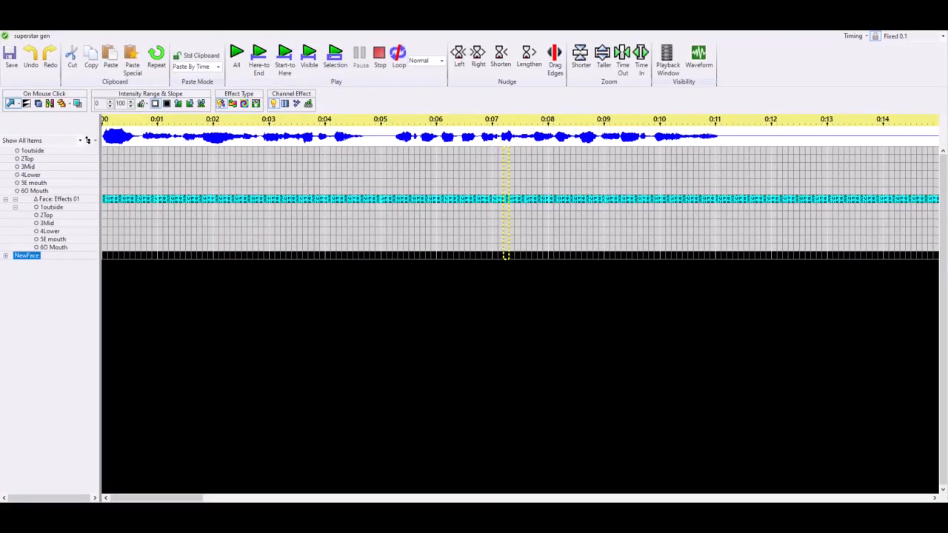